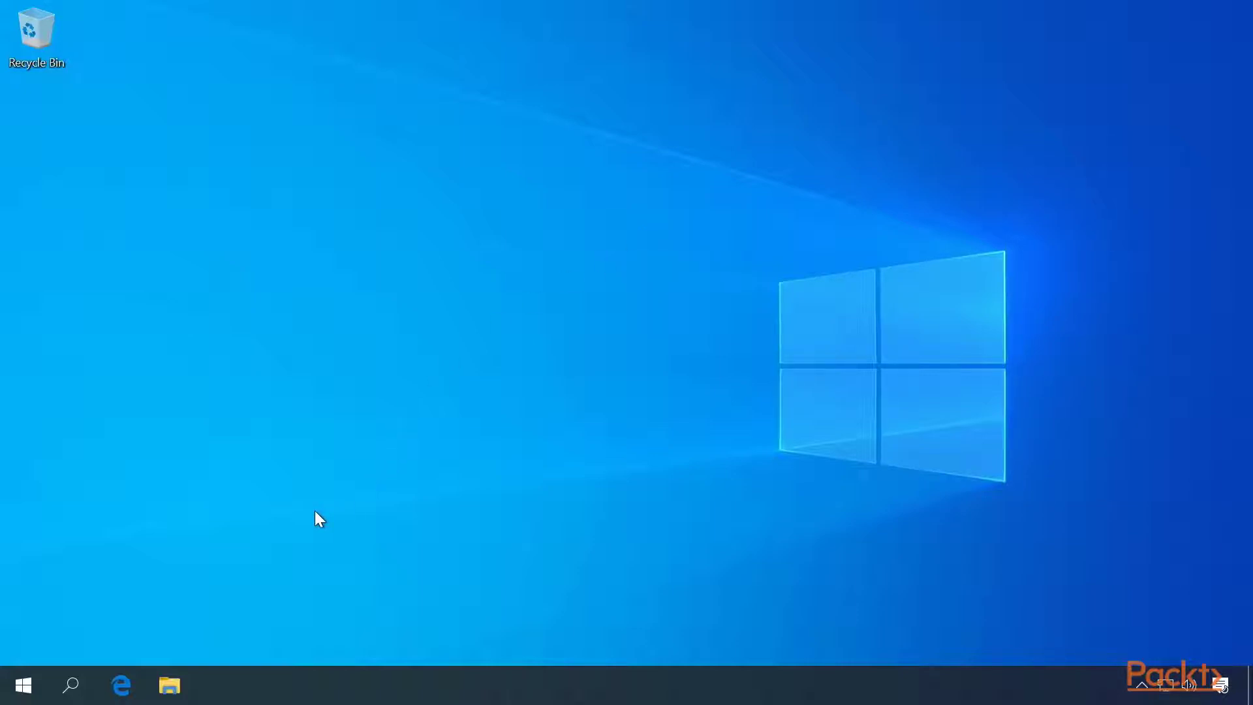
# Write 'My secret content!' in a new Notepad note and save it as Encrypted Content in Documents.
pyautogui.press('super')
pyautogui.write('note')
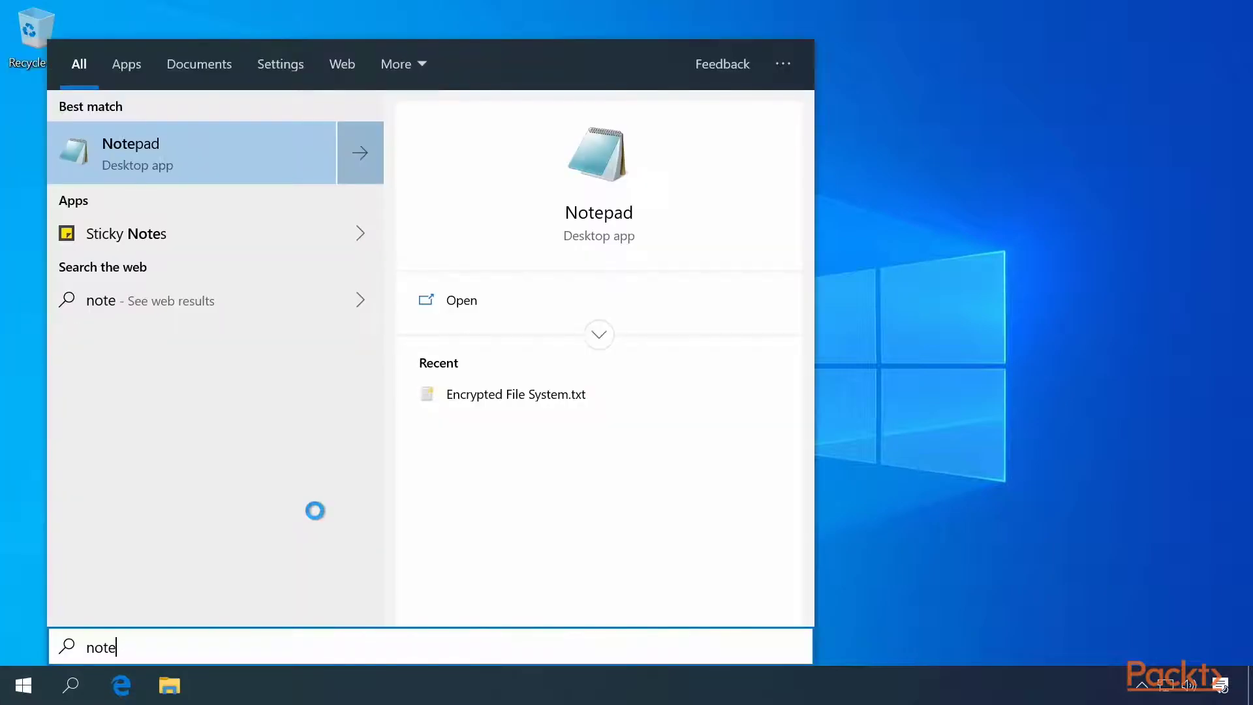
pyautogui.press('Return')
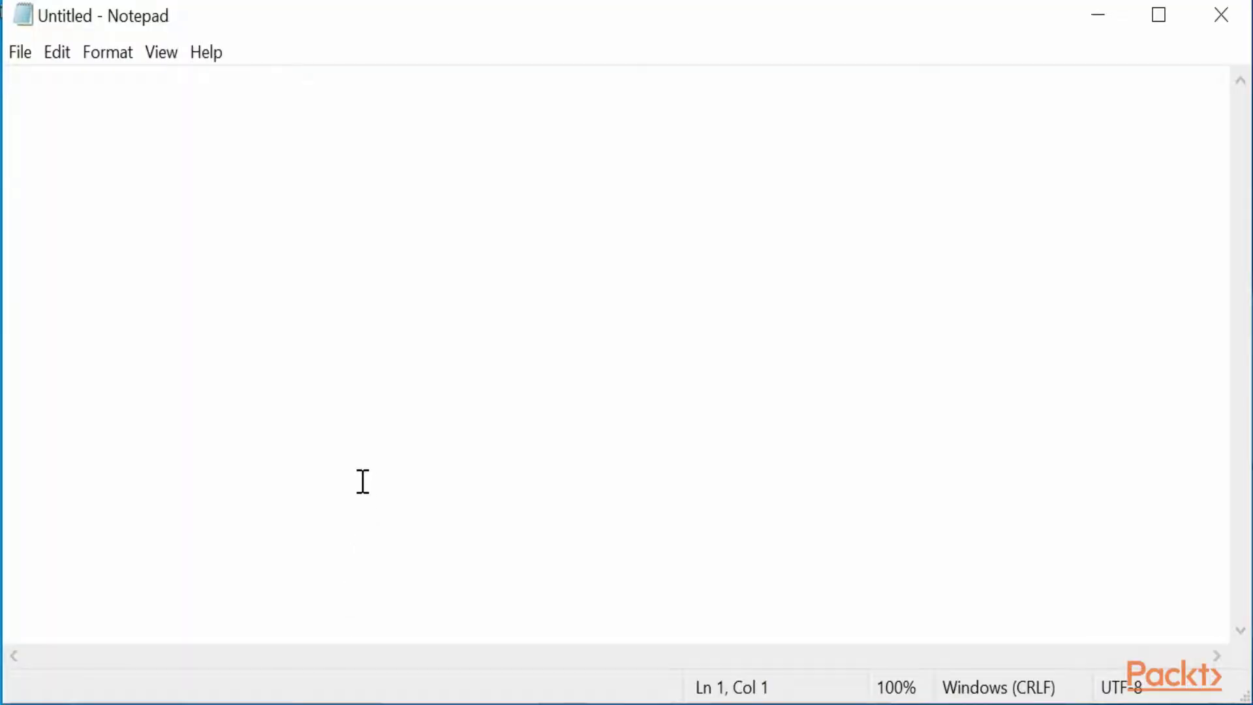
pyautogui.write('My secret content!')
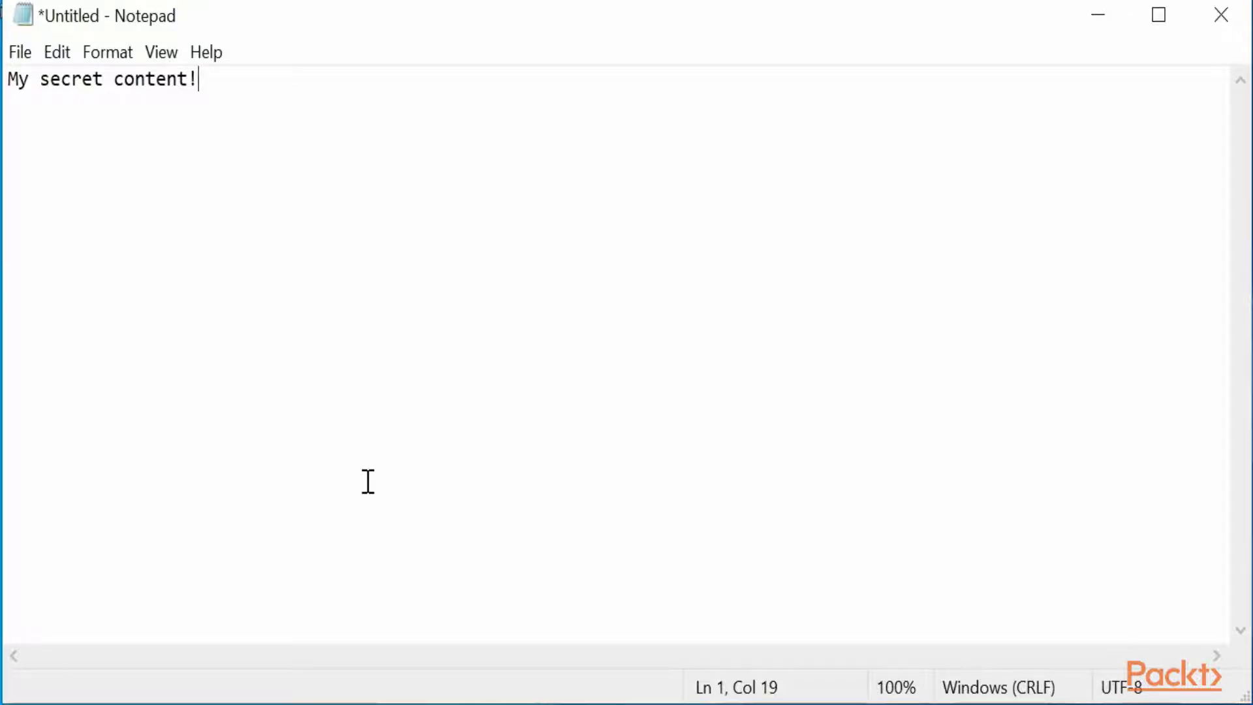
pyautogui.hotkey('ctrl', 's')
pyautogui.write('Encrypted Content')
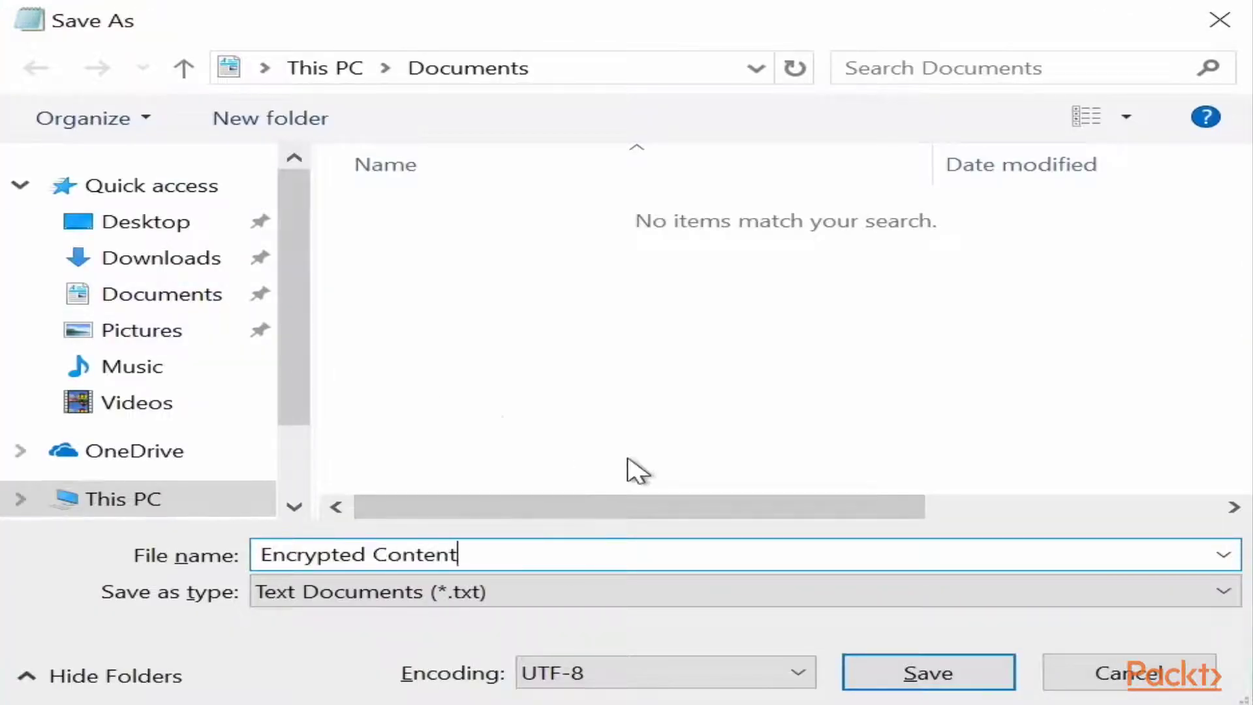
pyautogui.click(959, 685)
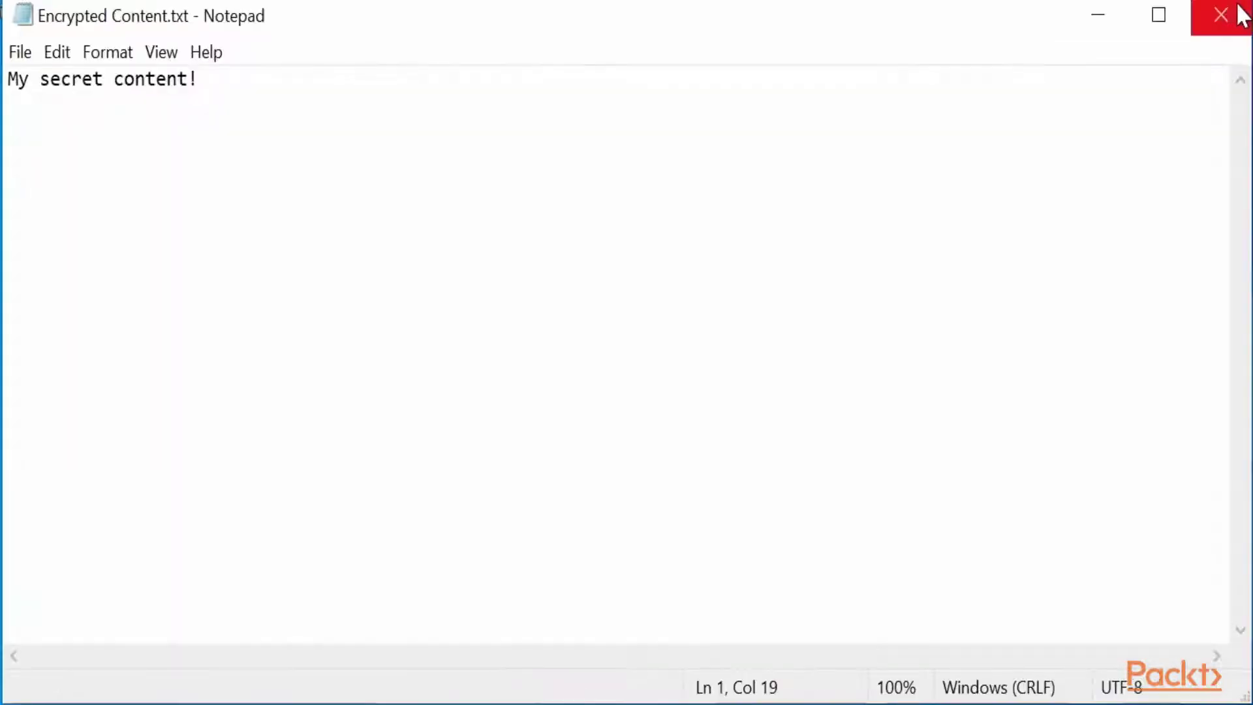
# Close Notepad, then tick 'Encrypt contents to secure data' in Encrypted Content.txt's advanced attributes.
pyautogui.click(1231, 14)
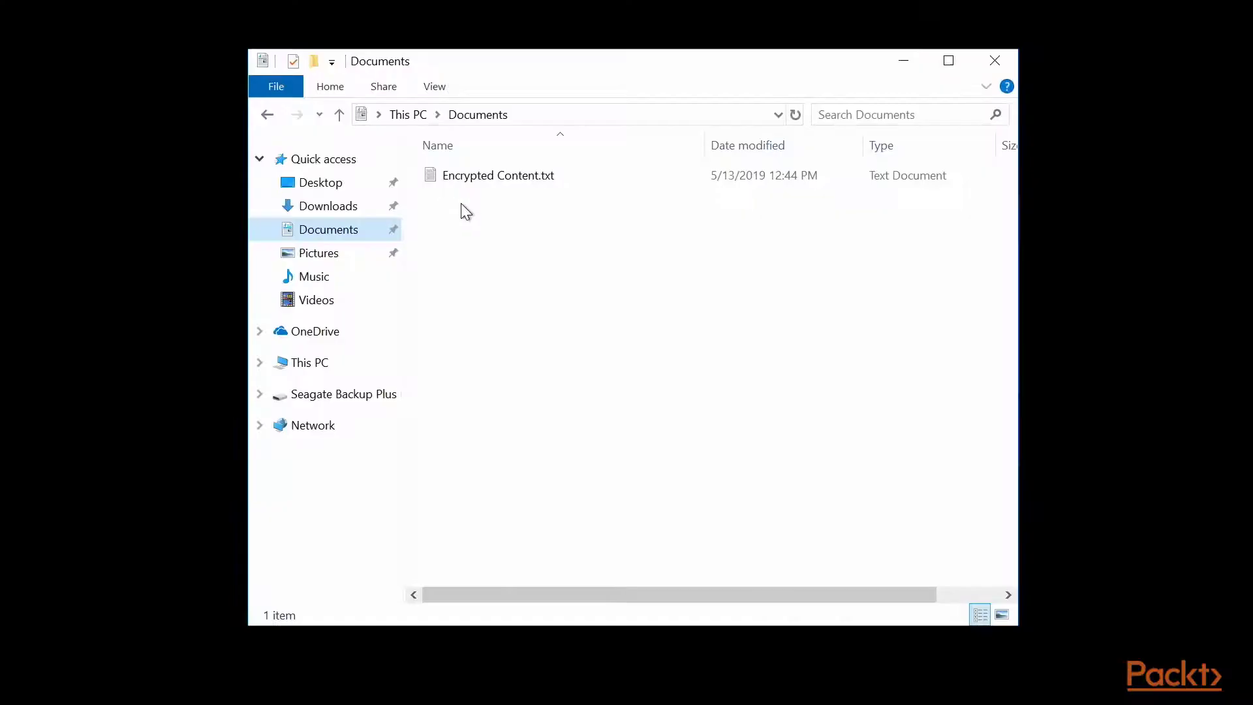
pyautogui.rightClick(479, 182)
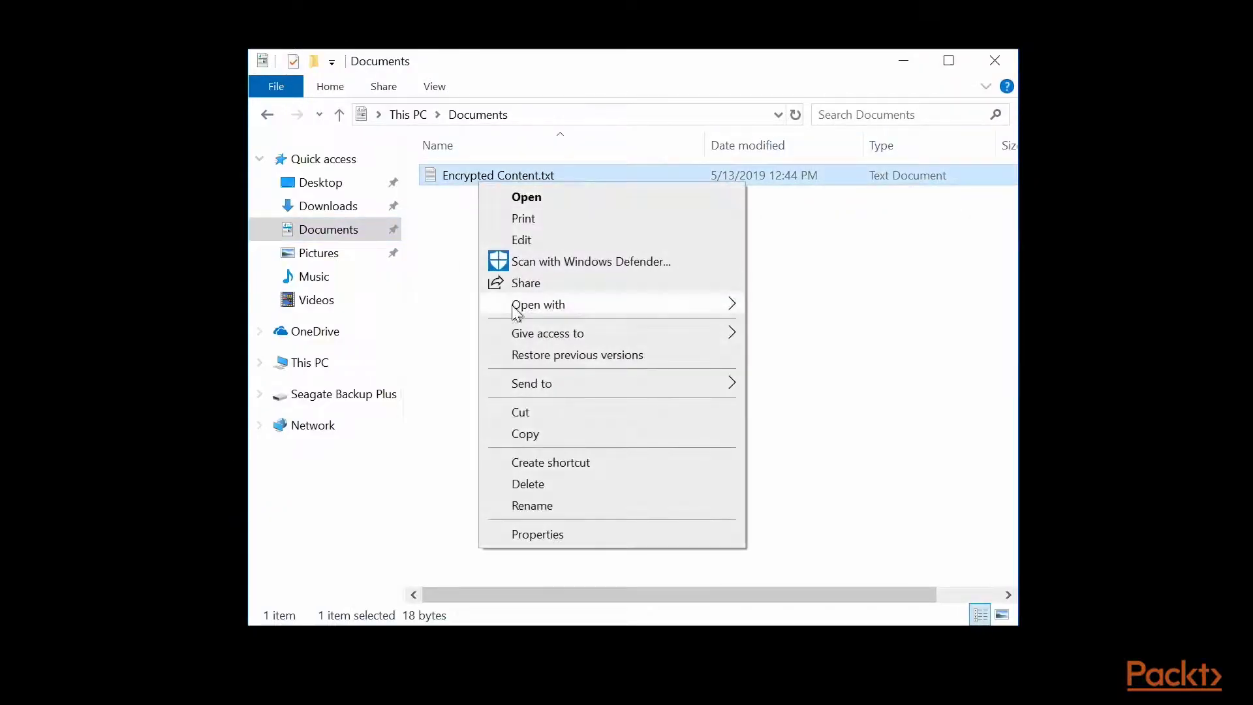
pyautogui.click(580, 542)
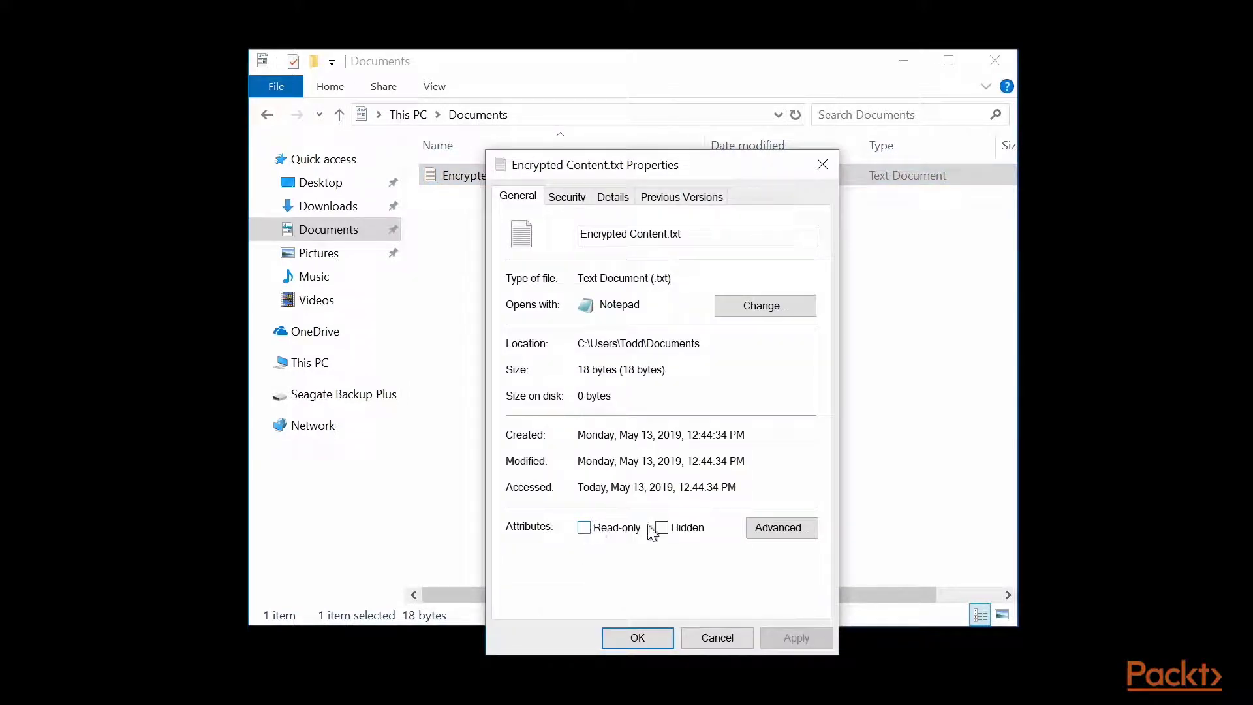
pyautogui.click(762, 527)
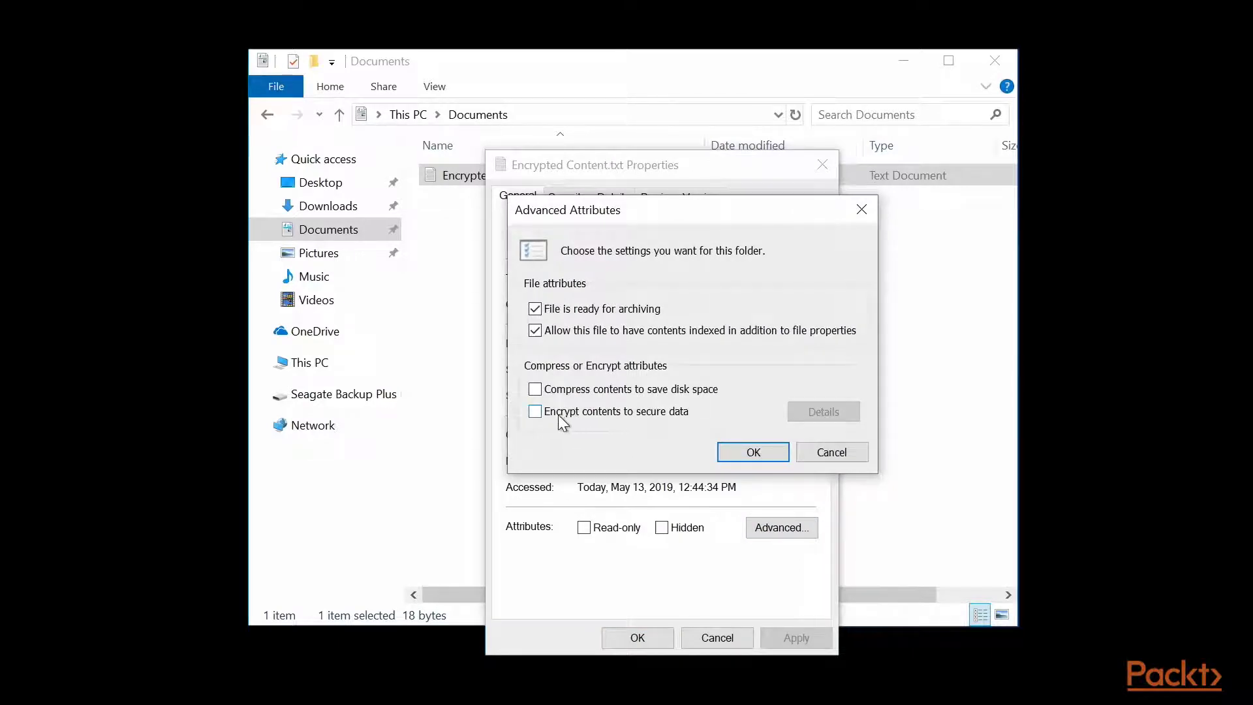
pyautogui.click(663, 418)
pyautogui.click(751, 451)
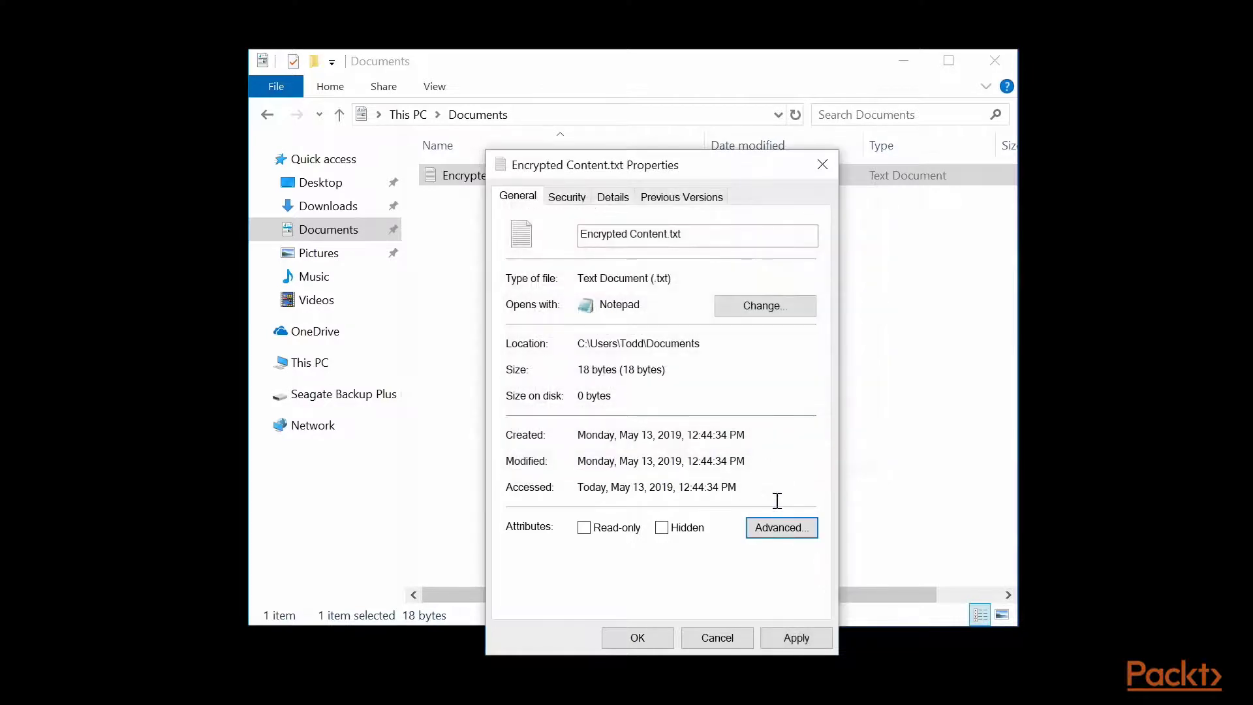
# Apply encryption to Encrypted Content.txt alone, choosing 'Encrypt the file only' rather than its parent folder.
pyautogui.click(797, 637)
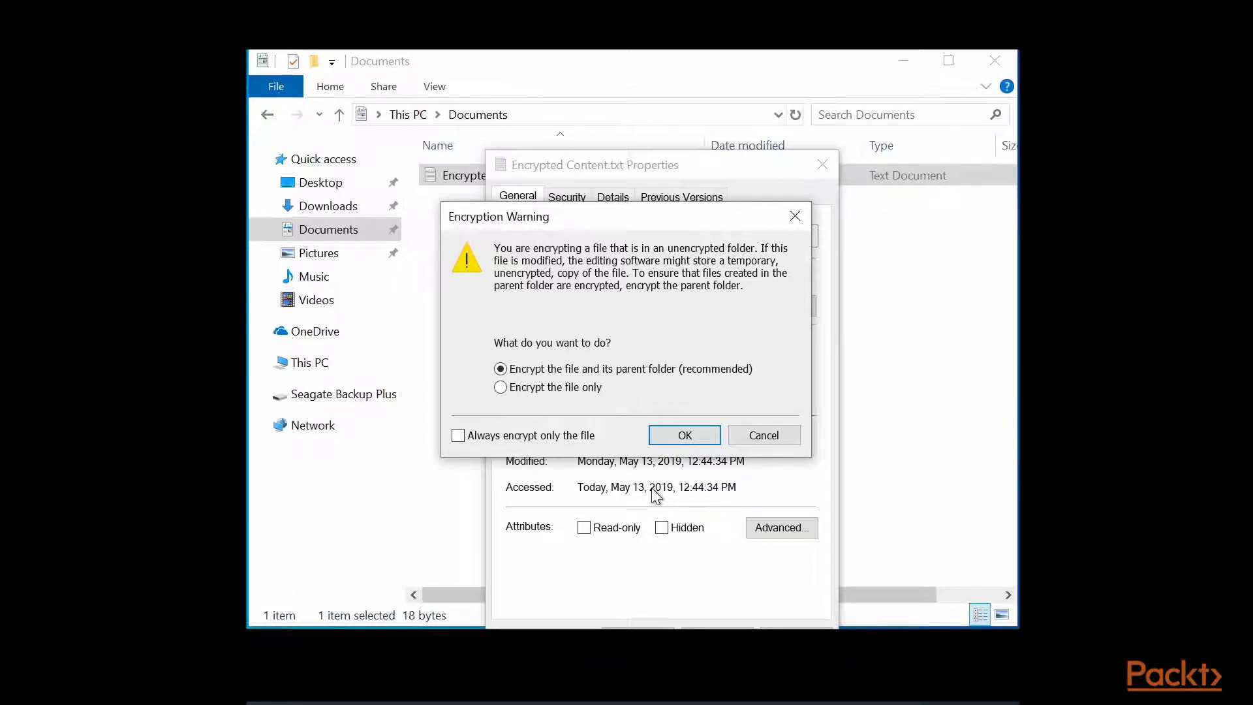
pyautogui.click(595, 391)
pyautogui.click(685, 435)
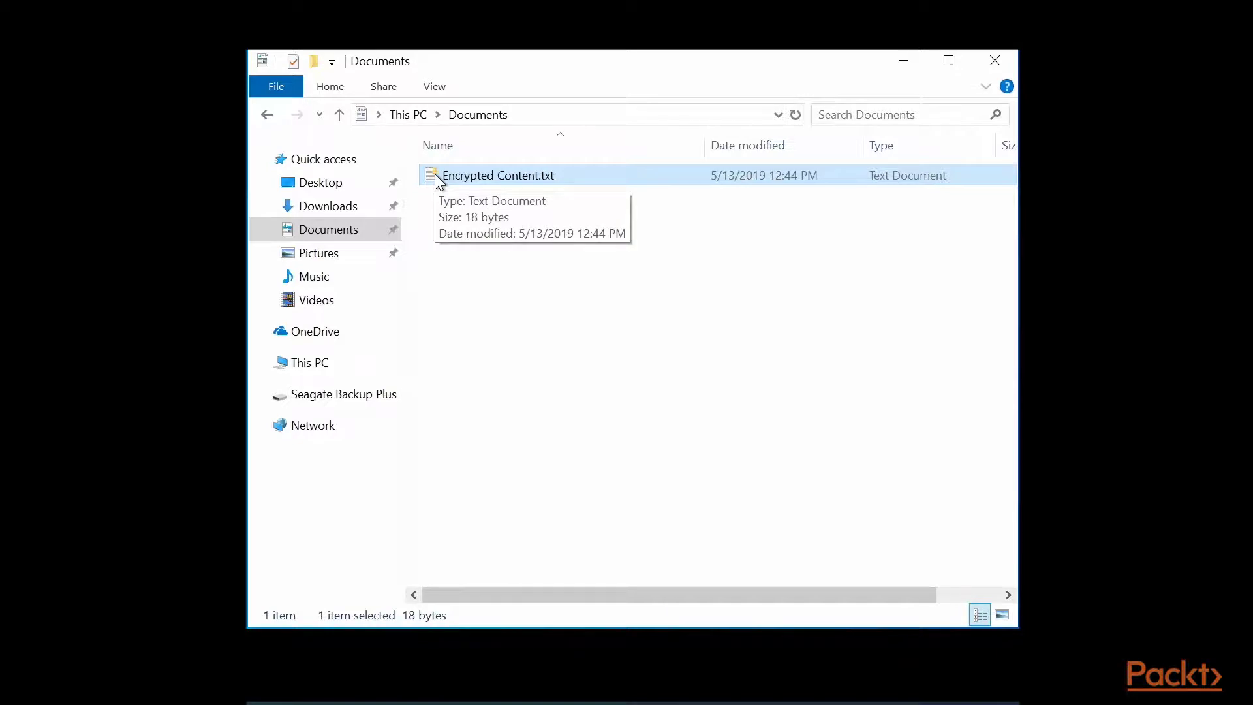
pyautogui.press('super+plus')
pyautogui.moveTo(364, 147); pyautogui.dragTo(417, 304)
pyautogui.moveTo(399, 434); pyautogui.dragTo(485, 553)
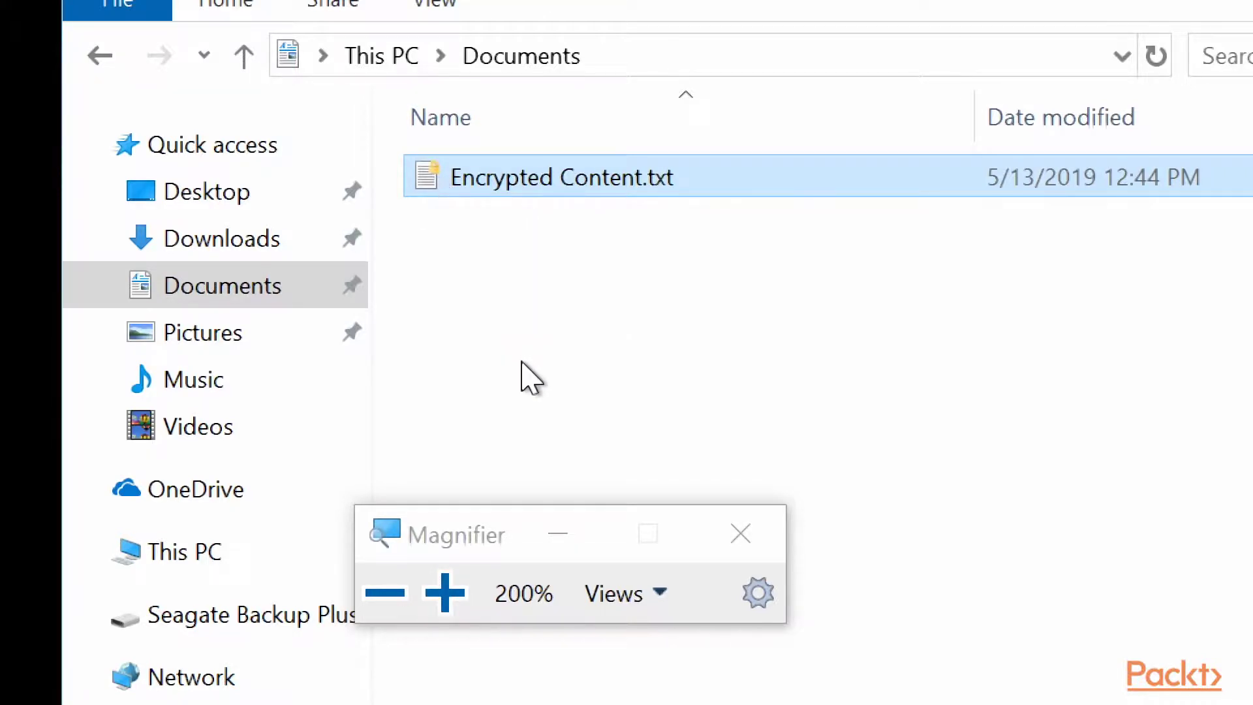
pyautogui.press('super+Escape')
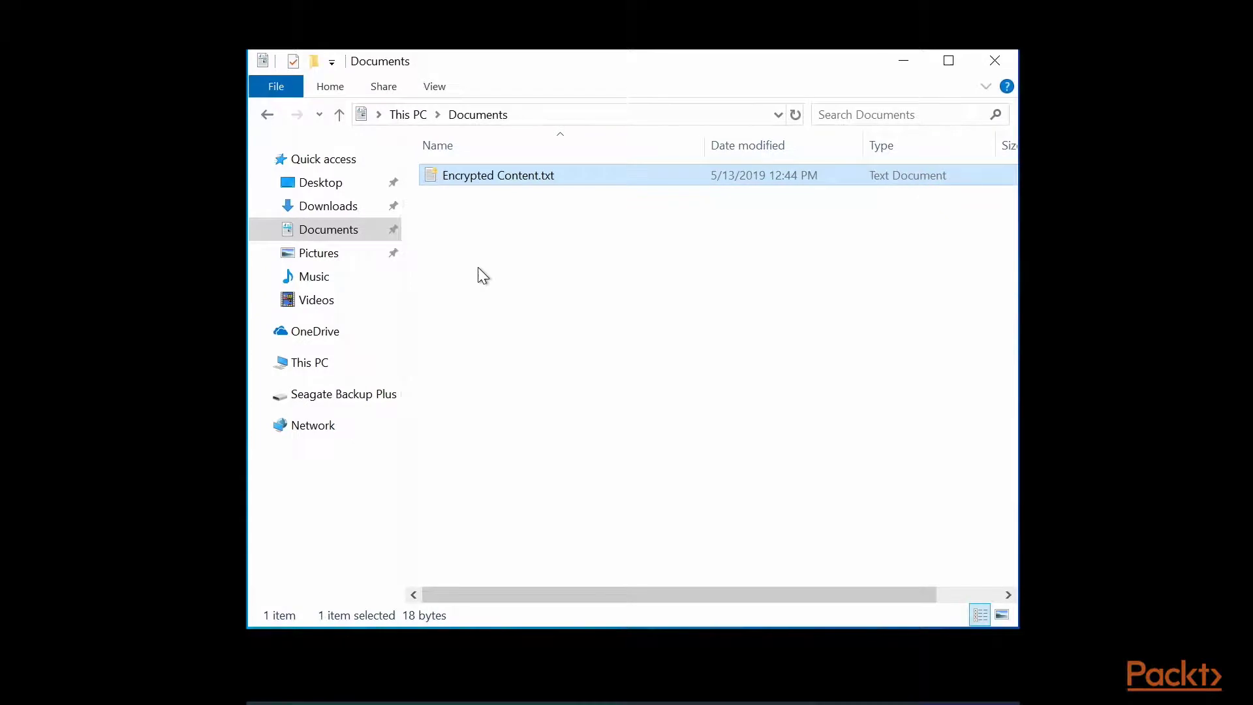
pyautogui.moveTo(464, 182)
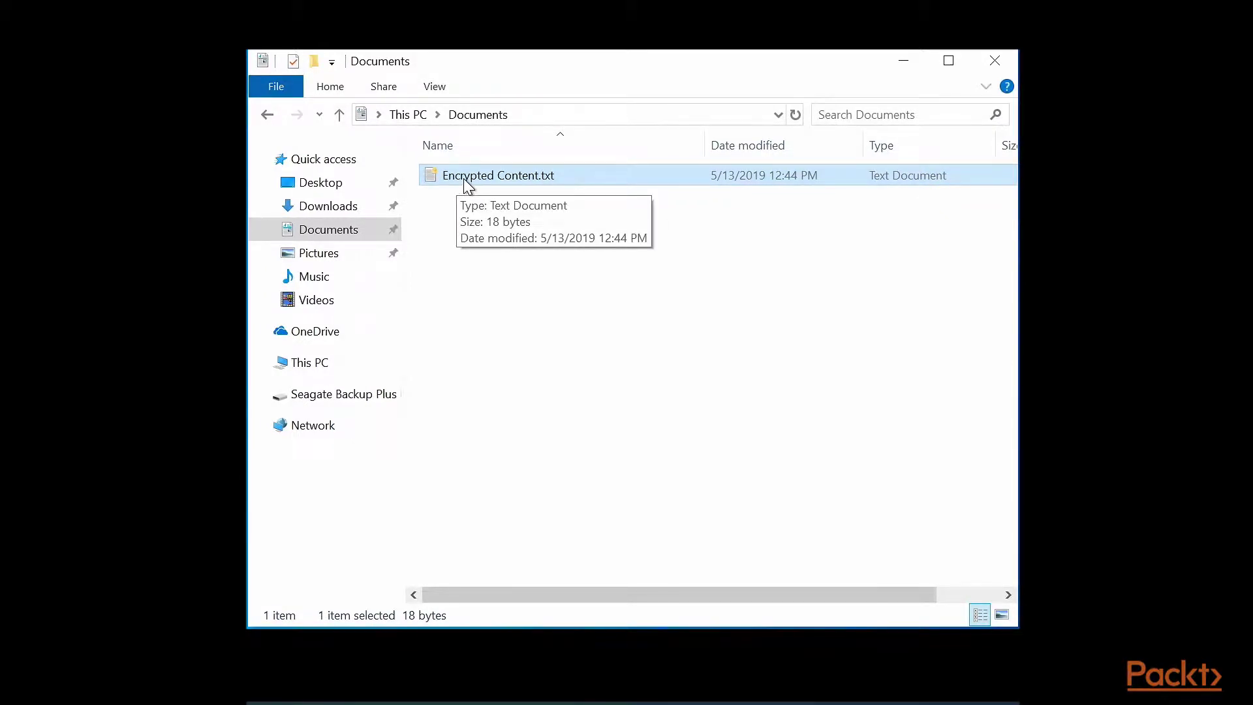
# Add a new line 'Edited content.' to Encrypted Content.txt, save it, and close Notepad.
pyautogui.doubleClick(464, 175)
pyautogui.click(529, 179)
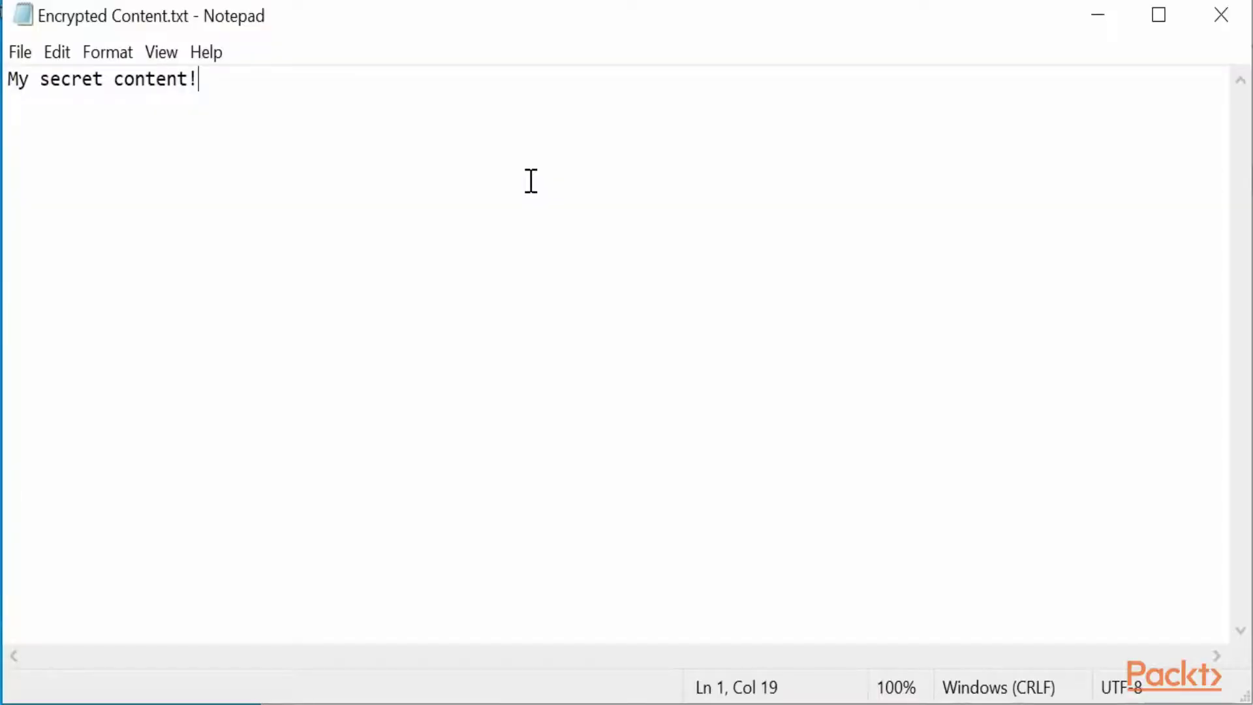
pyautogui.press('Return')
pyautogui.press('Return')
pyautogui.write('Edite')
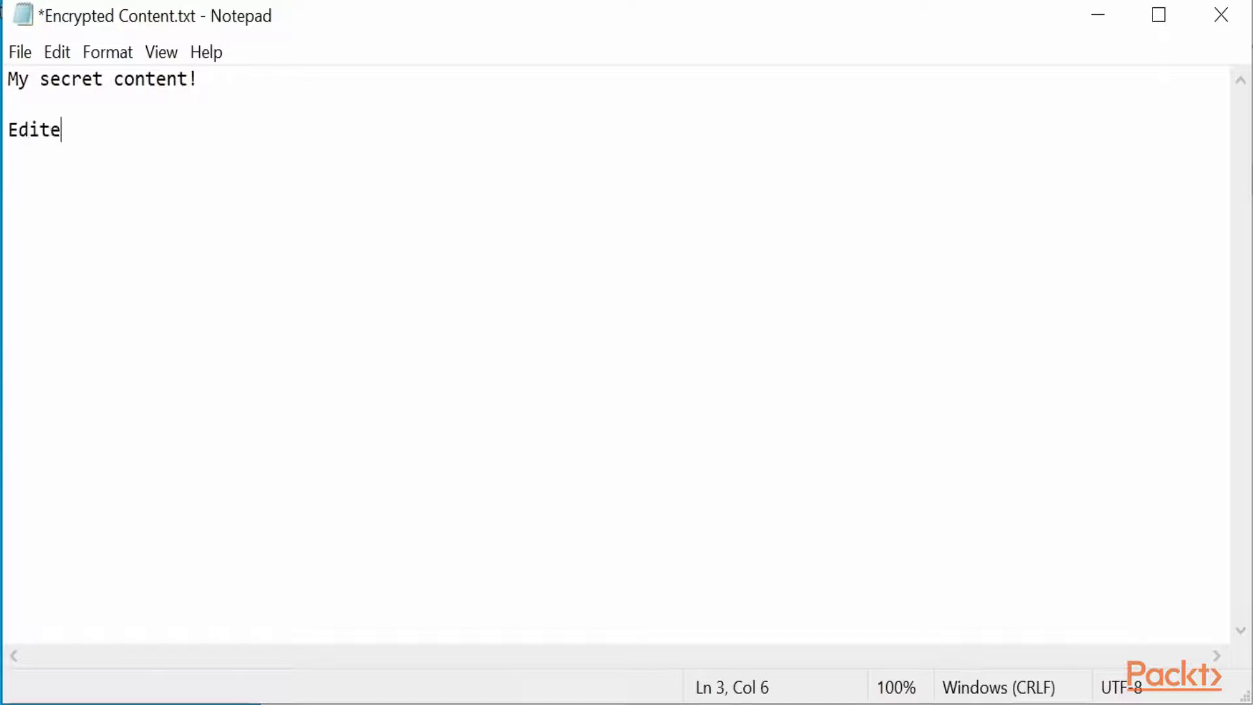
pyautogui.write('d content.')
pyautogui.hotkey('ctrl', 's')
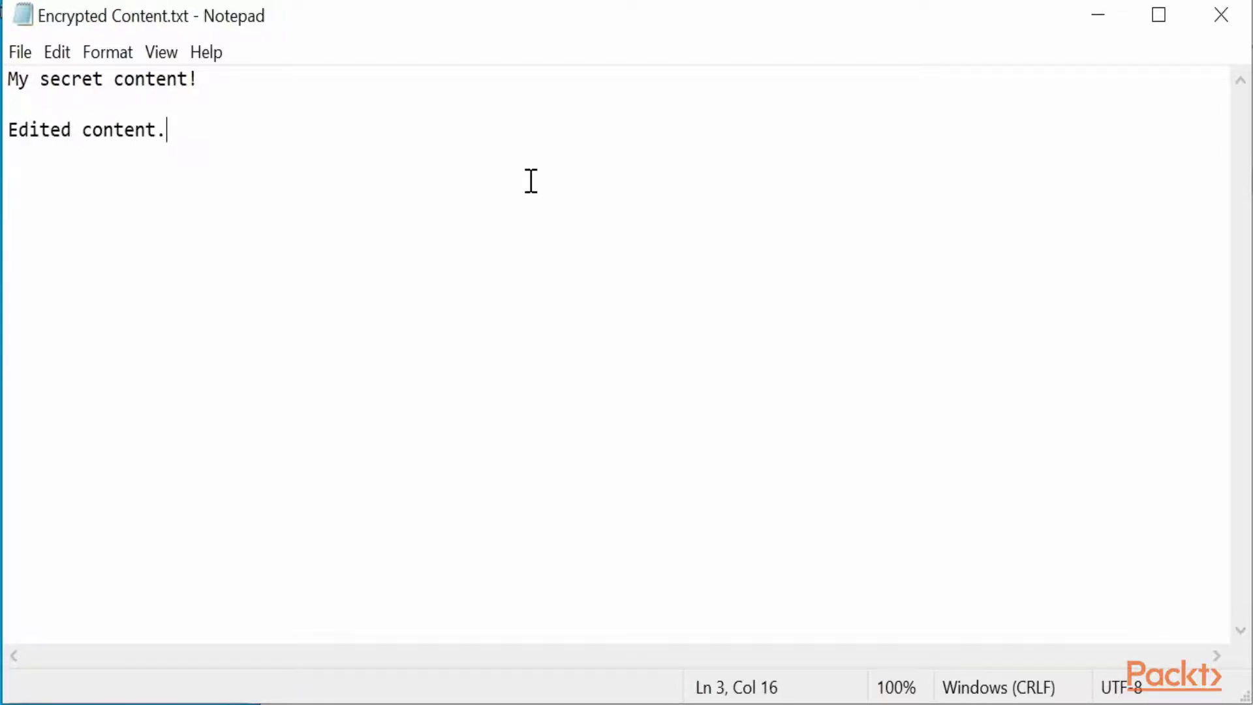
pyautogui.hotkey('alt', 'F4')
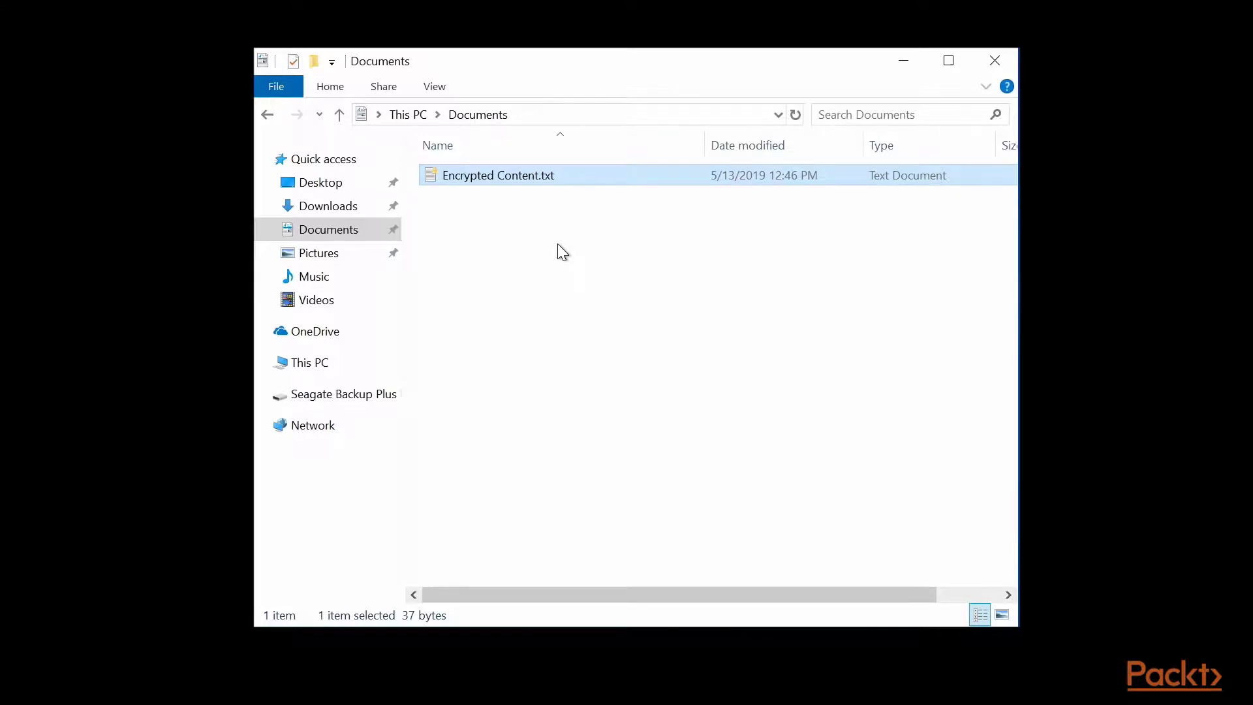
pyautogui.rightClick(522, 170)
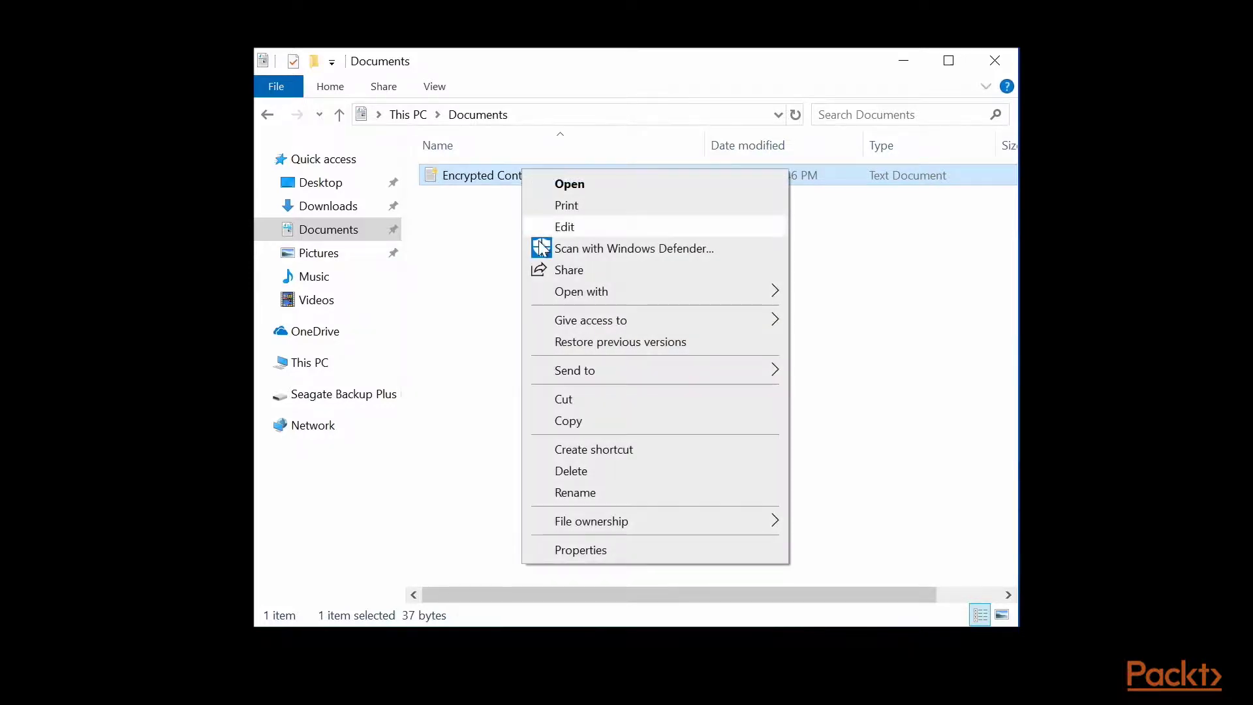
pyautogui.click(587, 550)
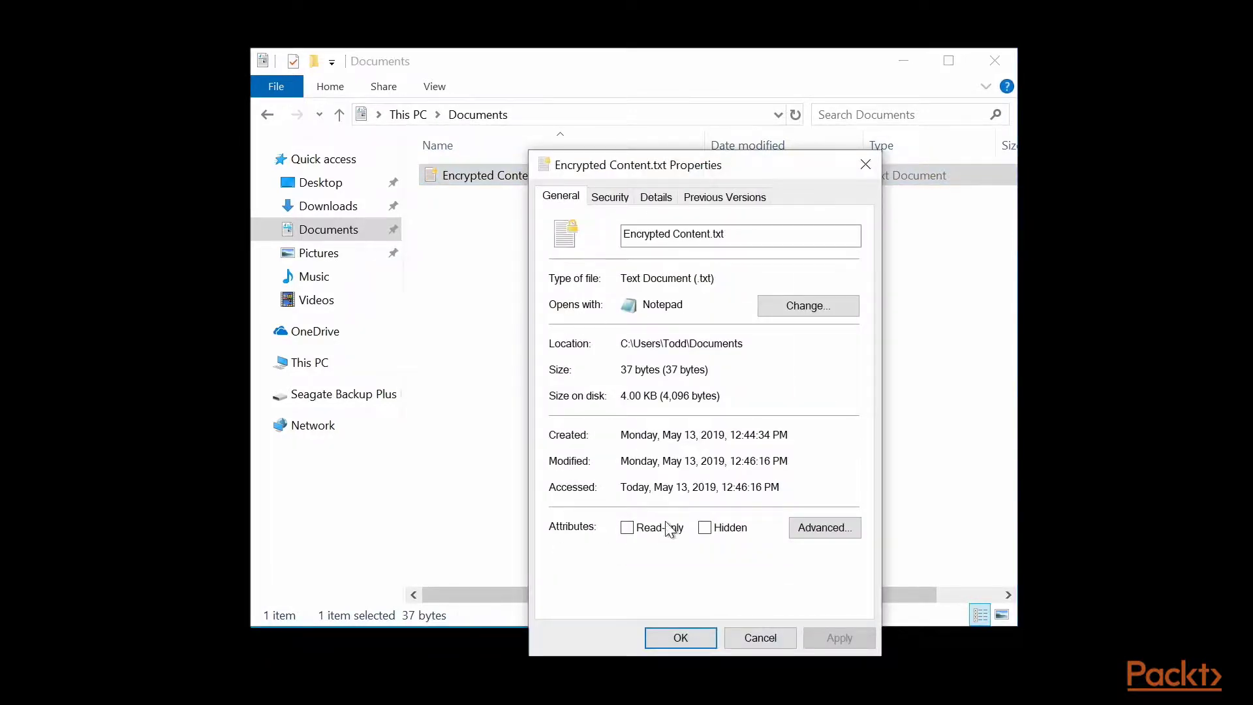
pyautogui.click(799, 526)
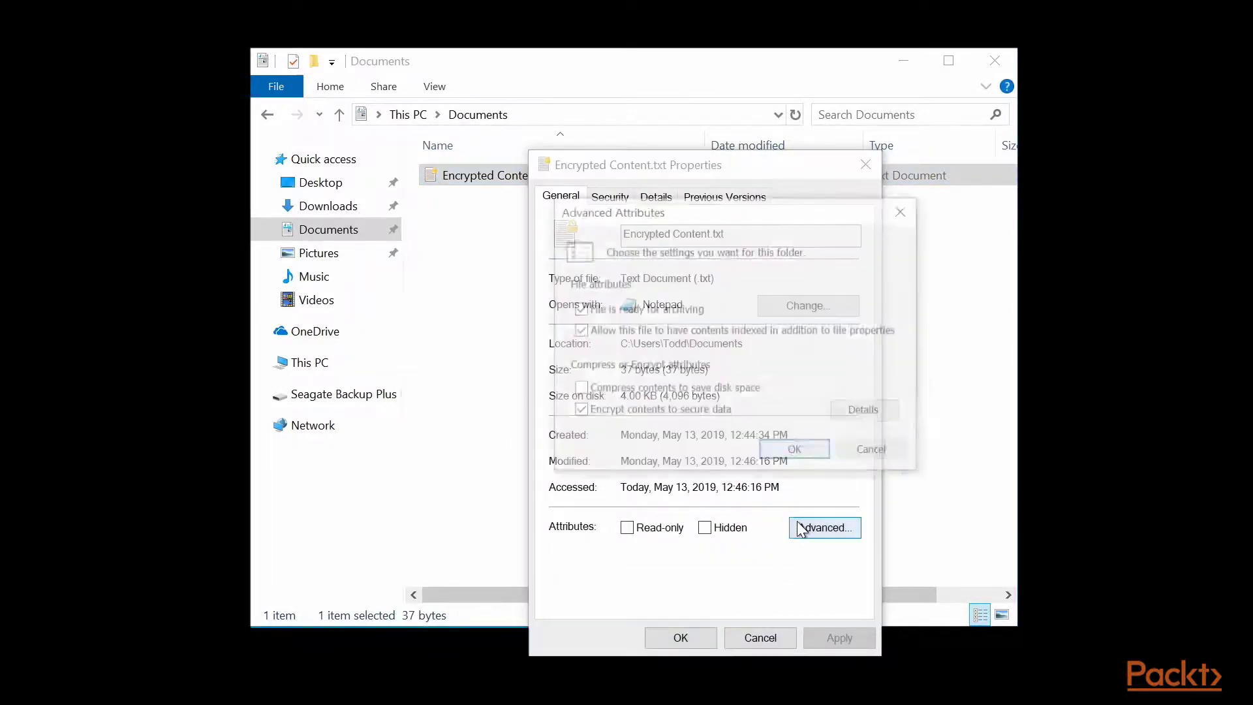
pyautogui.click(860, 413)
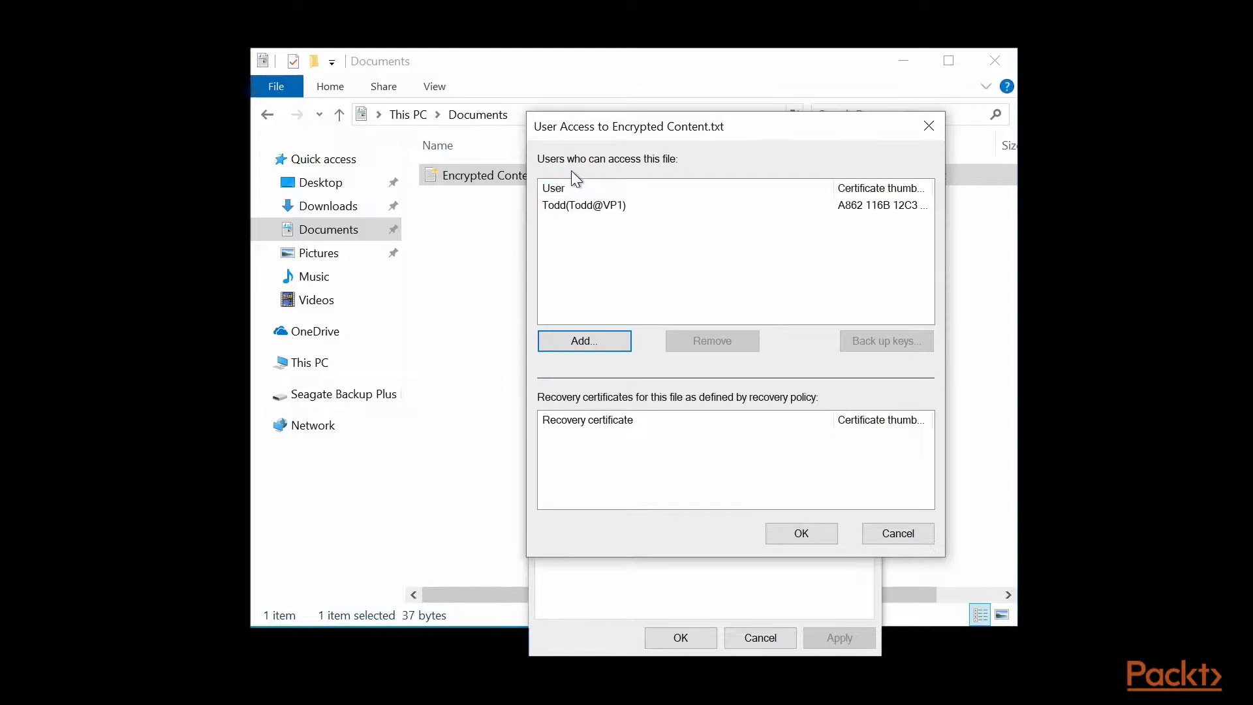
pyautogui.click(565, 205)
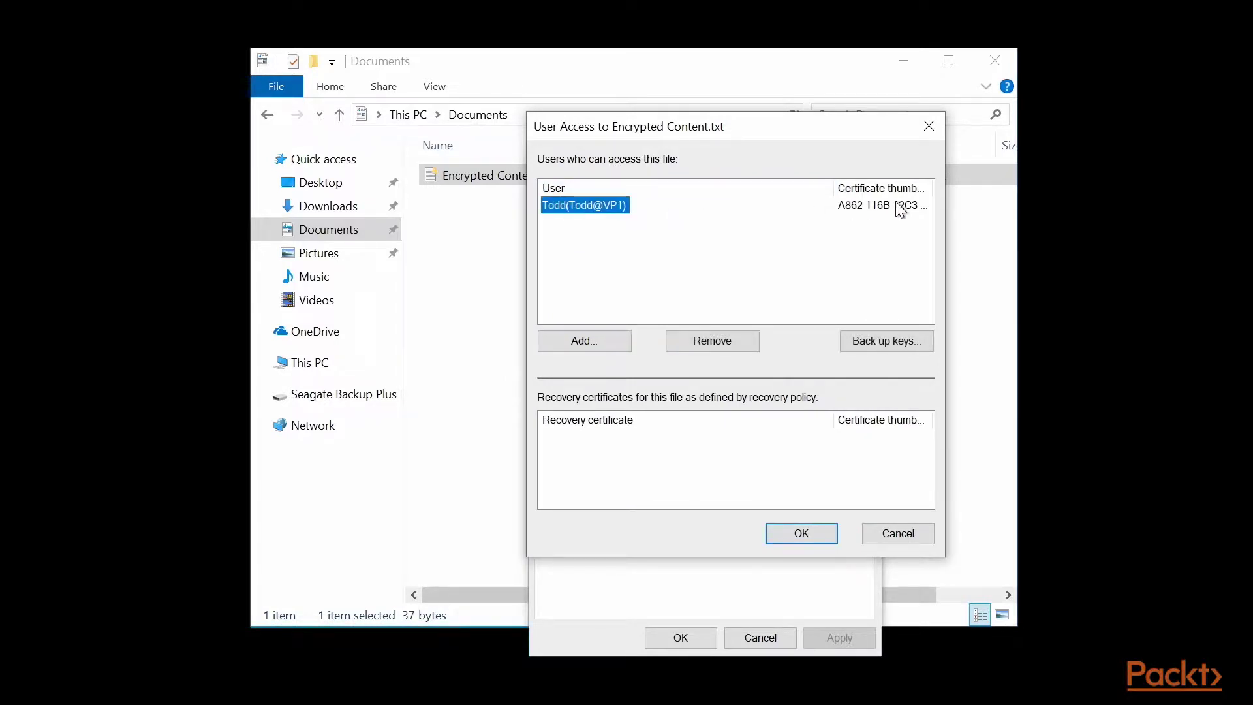
pyautogui.doubleClick(833, 188)
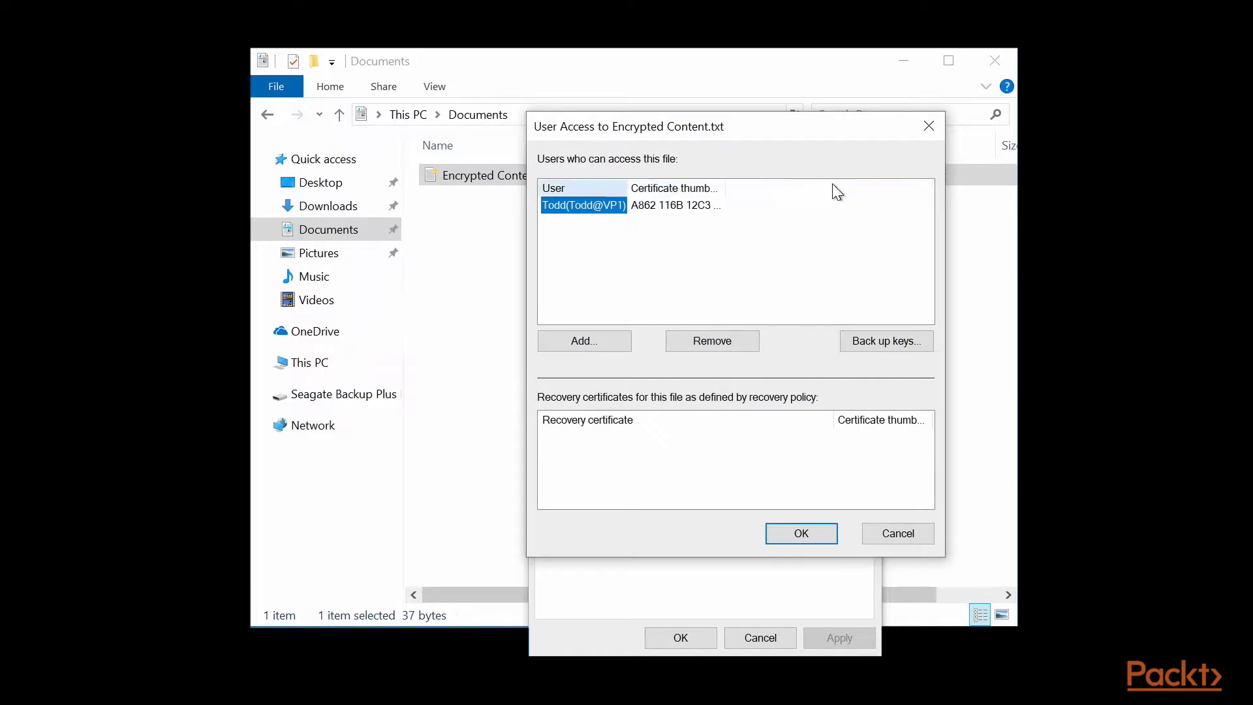
pyautogui.click(602, 339)
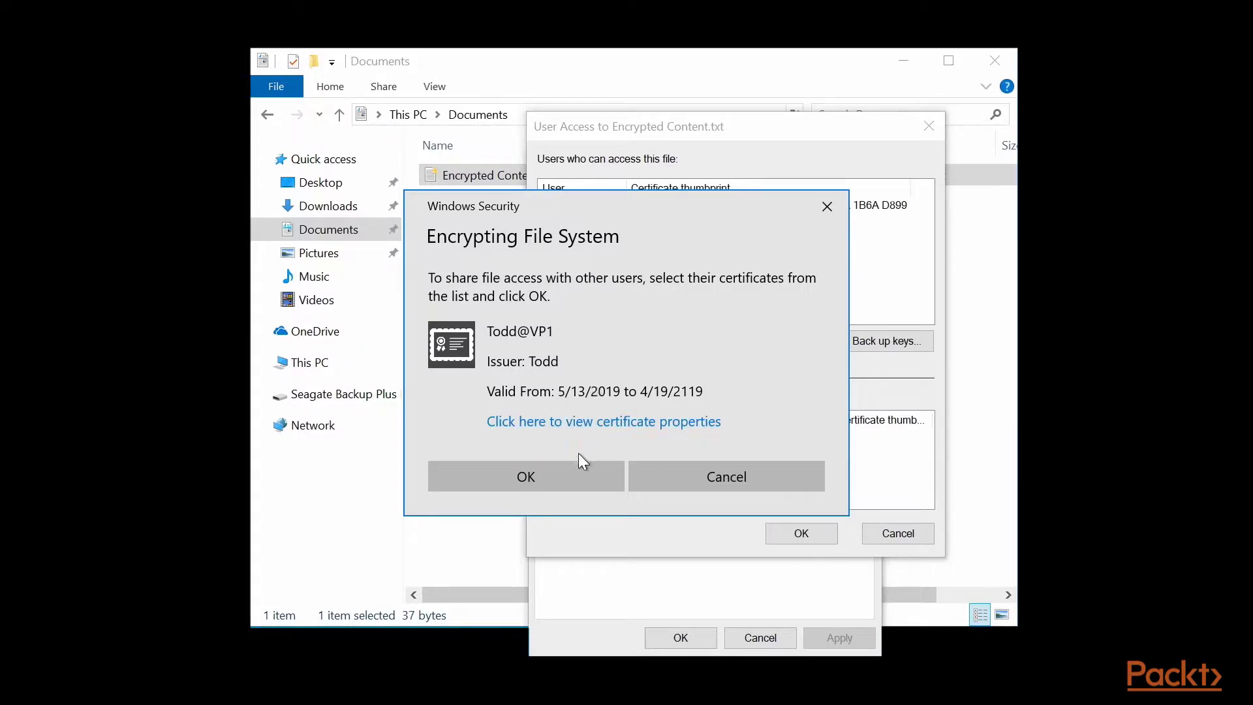
pyautogui.click(672, 478)
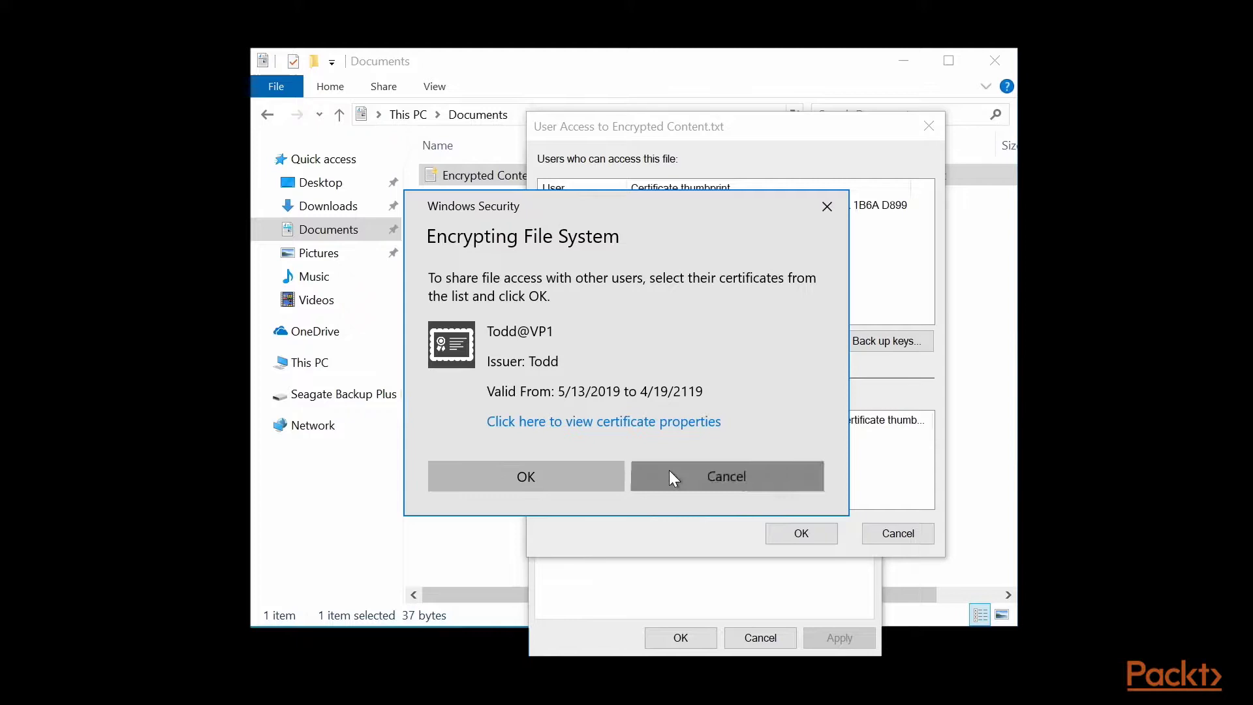
pyautogui.click(606, 206)
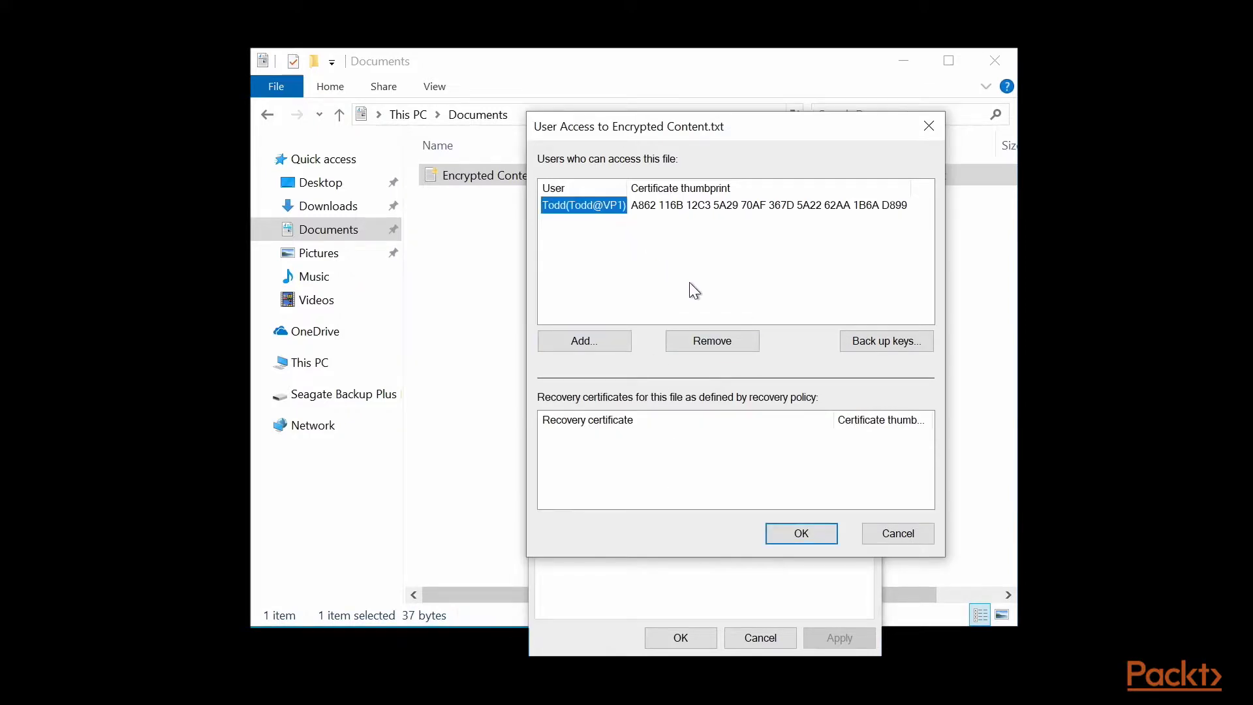
pyautogui.click(880, 336)
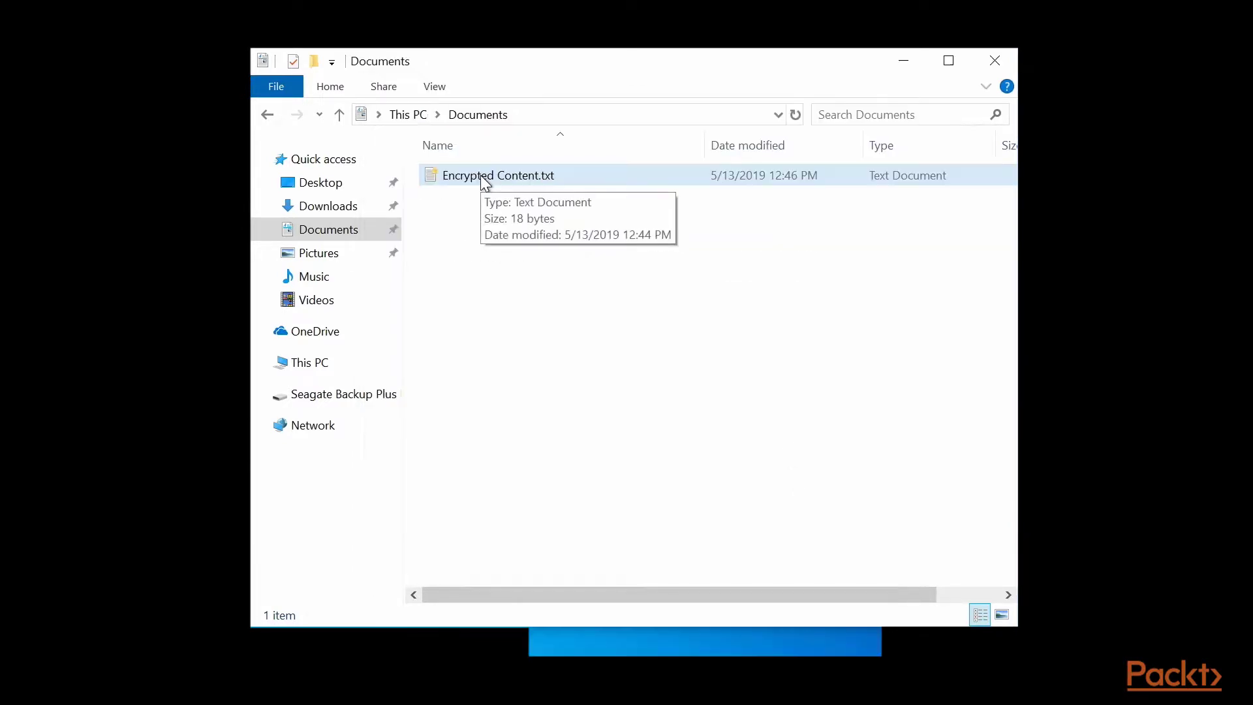
# Untick 'Encrypt contents to secure data' for Encrypted Content.txt, apply the change, and close its properties.
pyautogui.click(481, 175)
pyautogui.rightClick(481, 175)
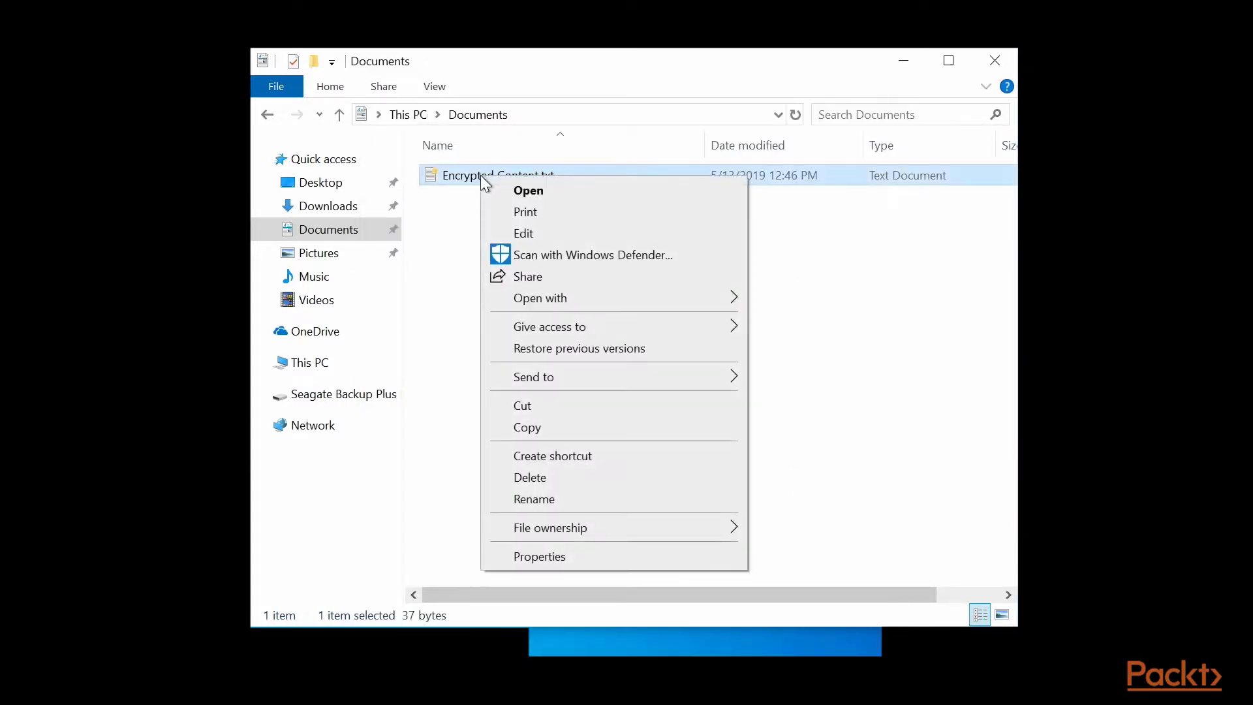
pyautogui.click(697, 562)
pyautogui.click(764, 528)
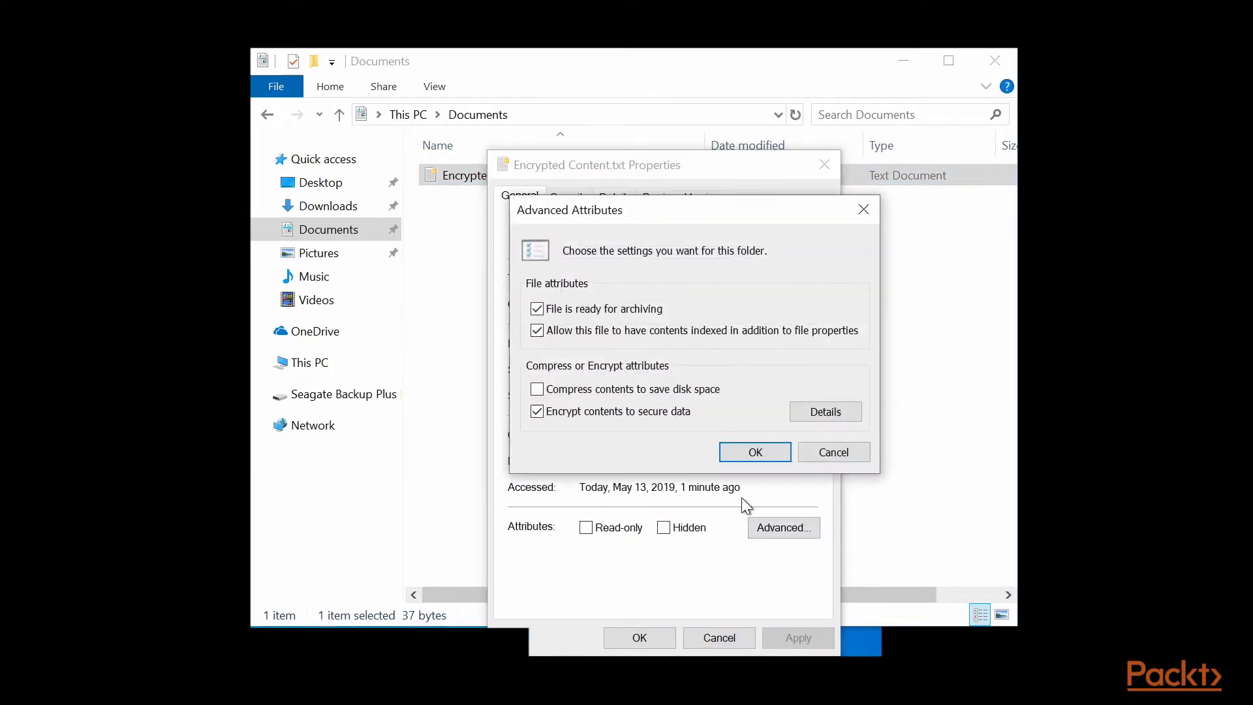
pyautogui.click(591, 414)
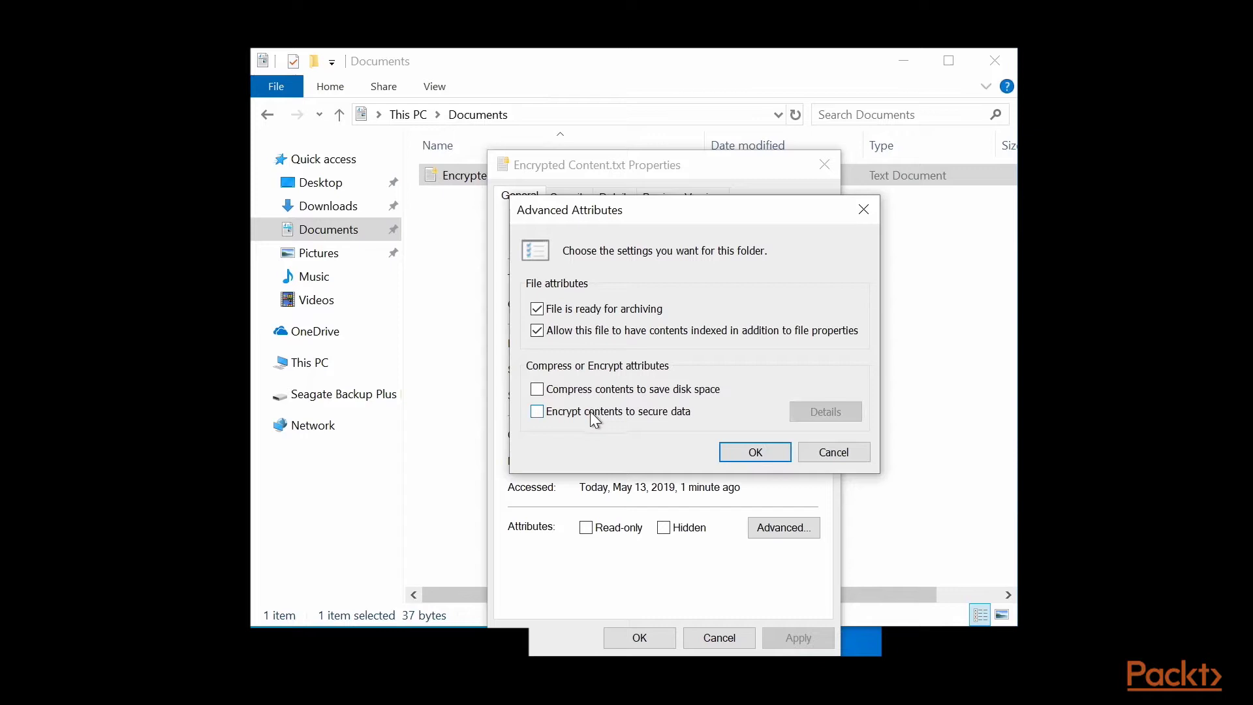
pyautogui.click(755, 449)
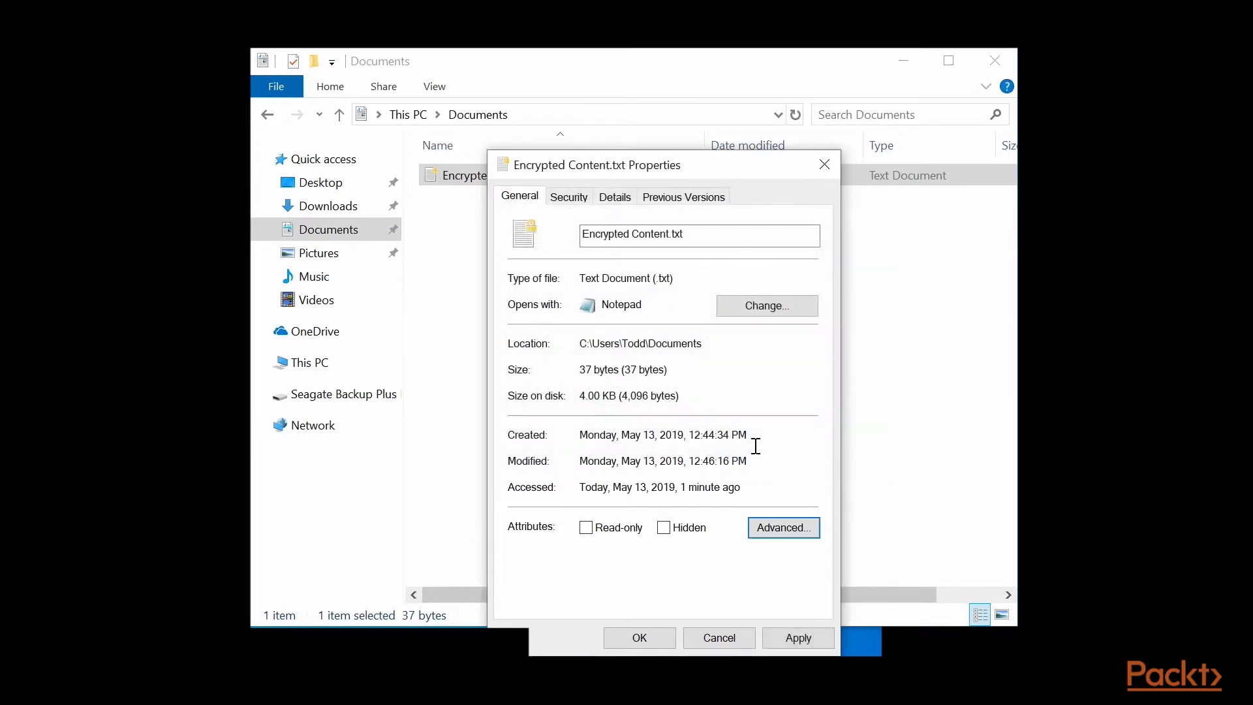
pyautogui.click(798, 637)
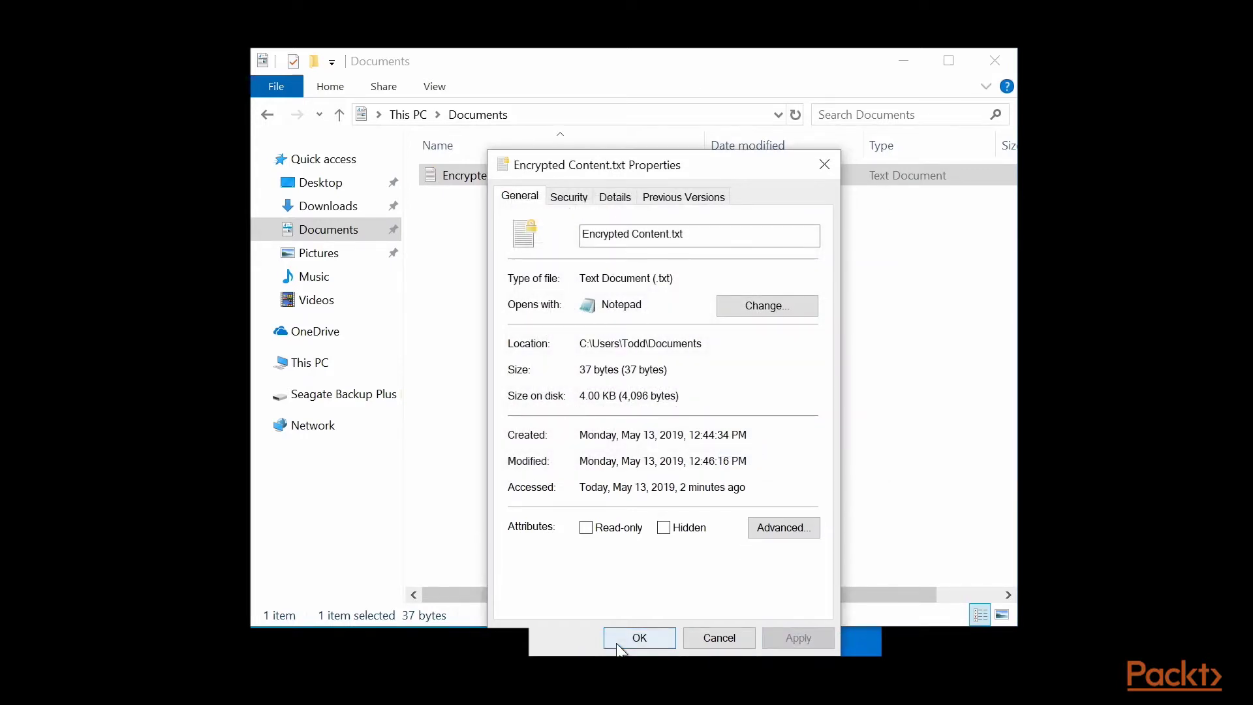
pyautogui.click(638, 638)
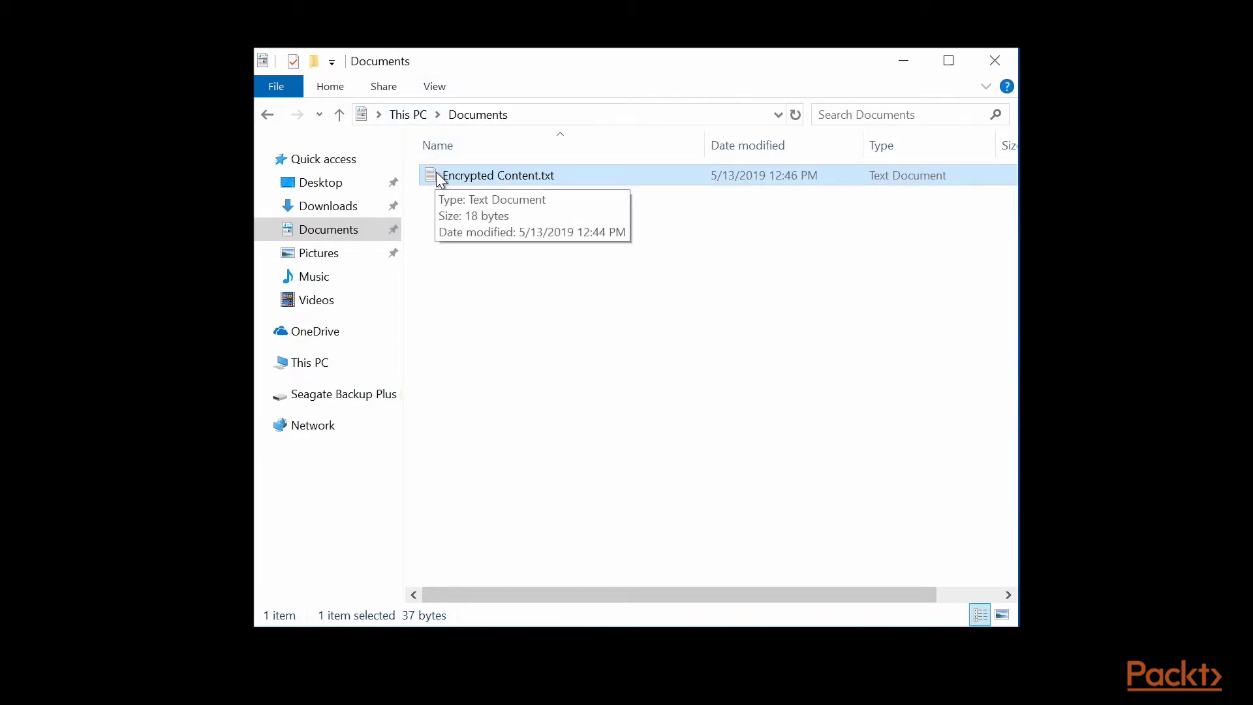
pyautogui.click(494, 283)
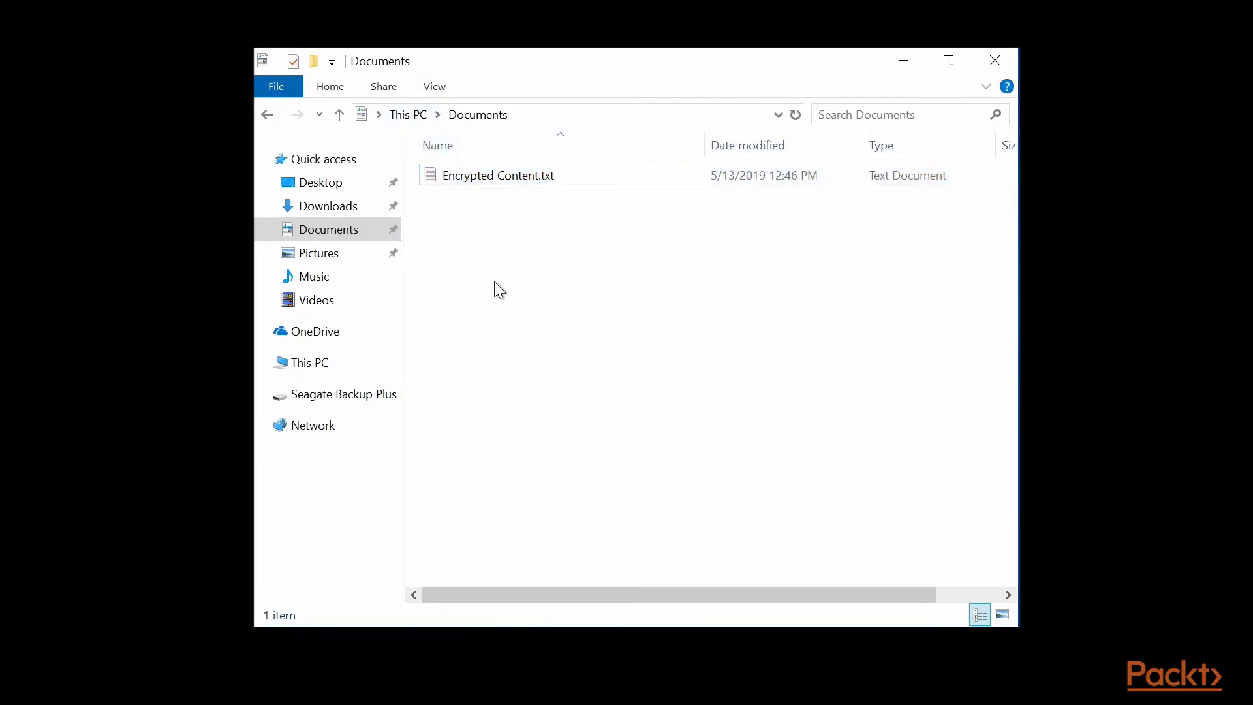